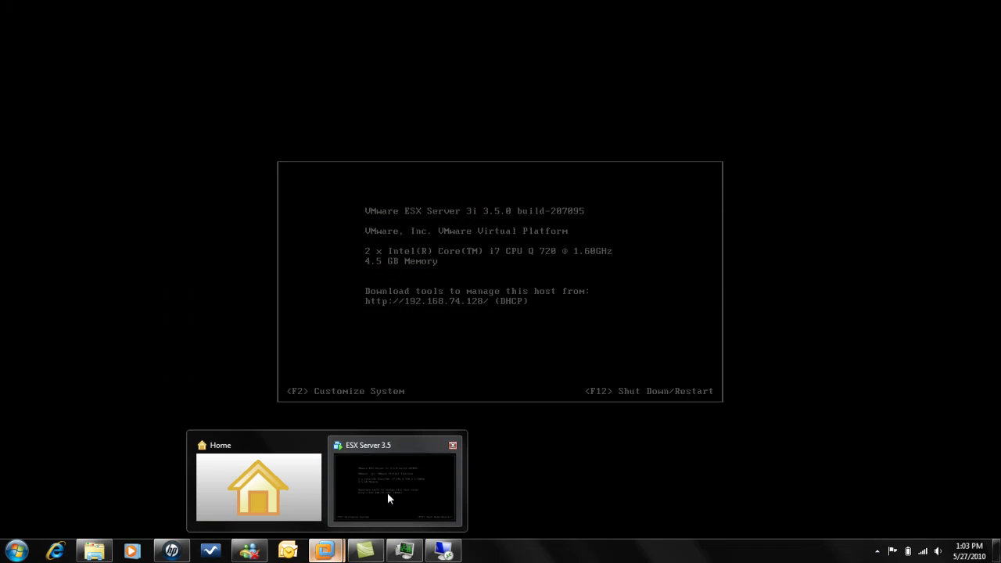
Step: Bring the Remote Desktop session to 192.168.74.130 to the front from the taskbar
left_click(387, 492)
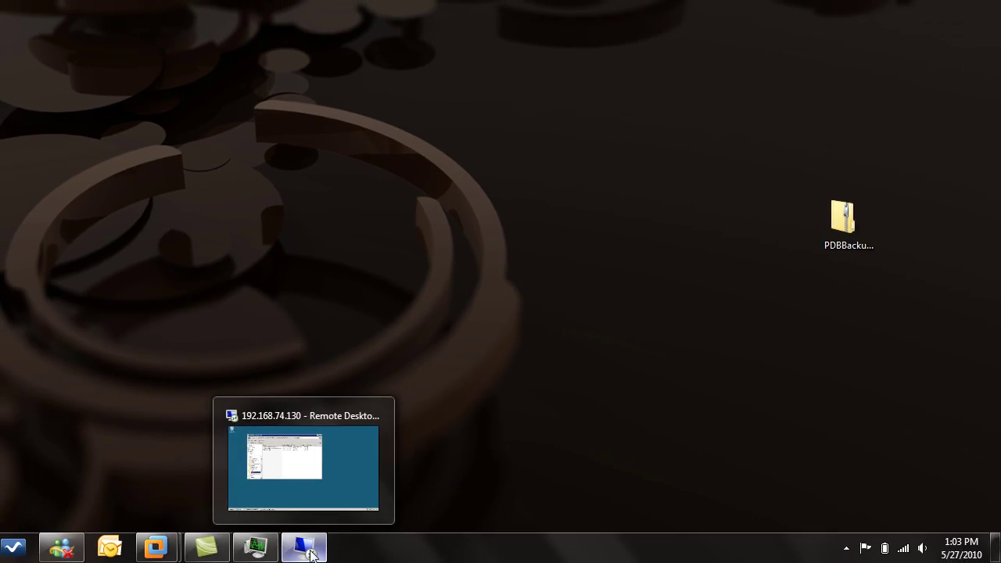
left_click(310, 554)
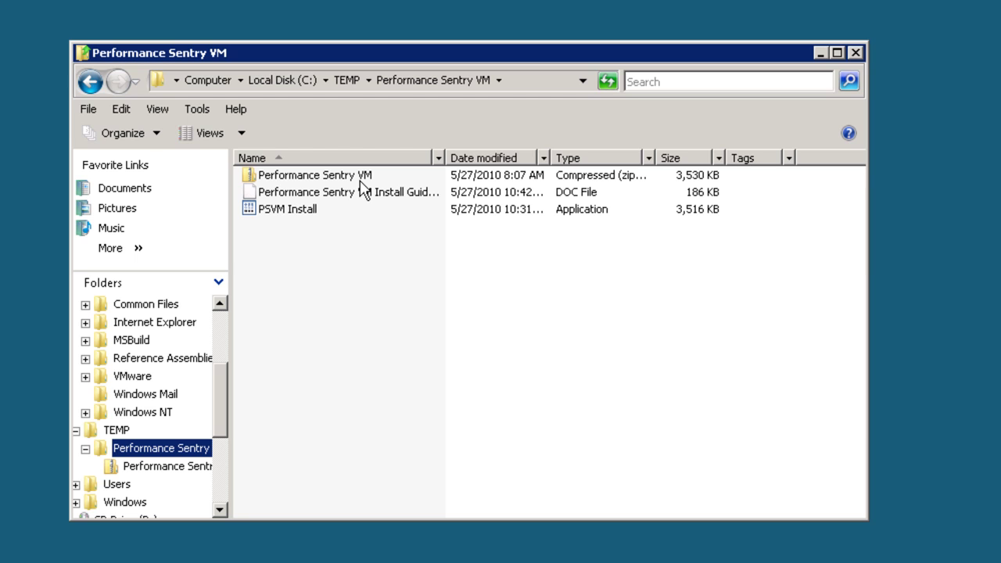
mouse_move(288, 222)
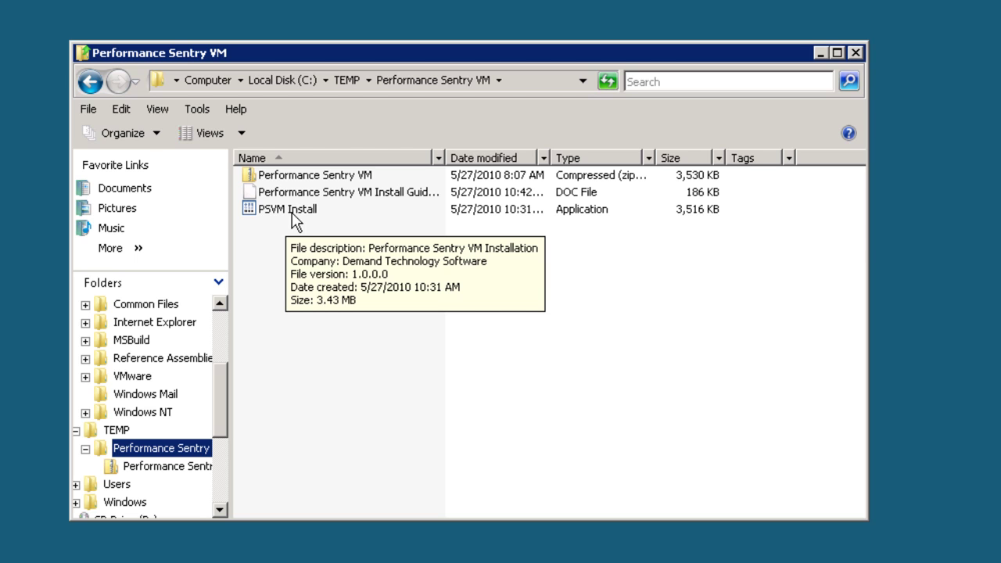
Step: Launch PSVM Install and register it with the user's name and company Demand Technology Software
double_click(304, 221)
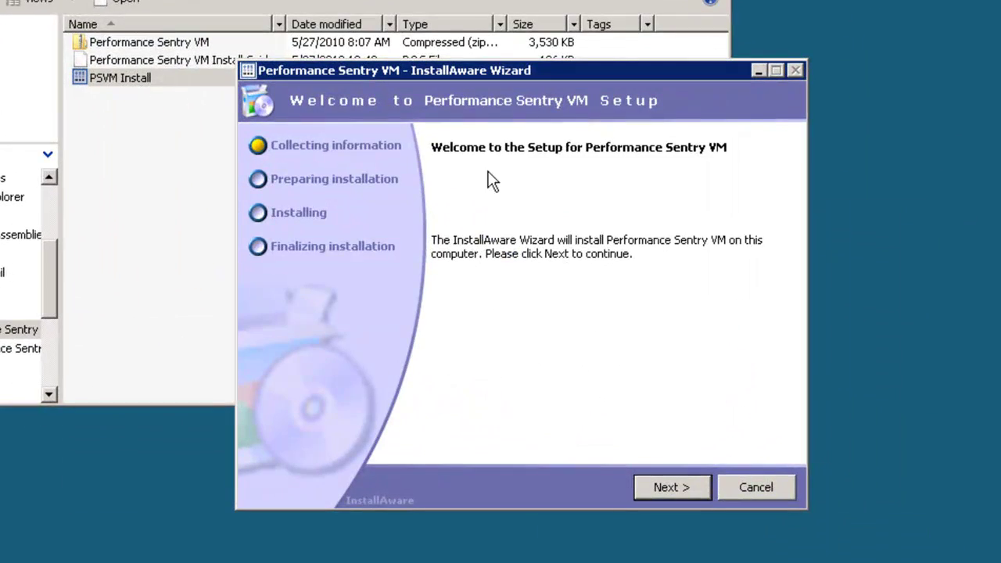
left_click(678, 491)
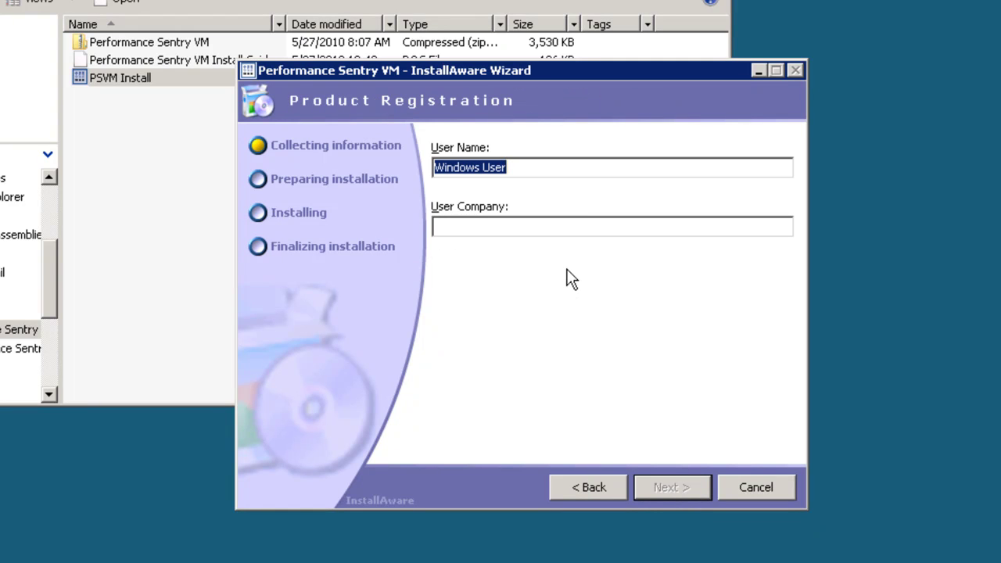
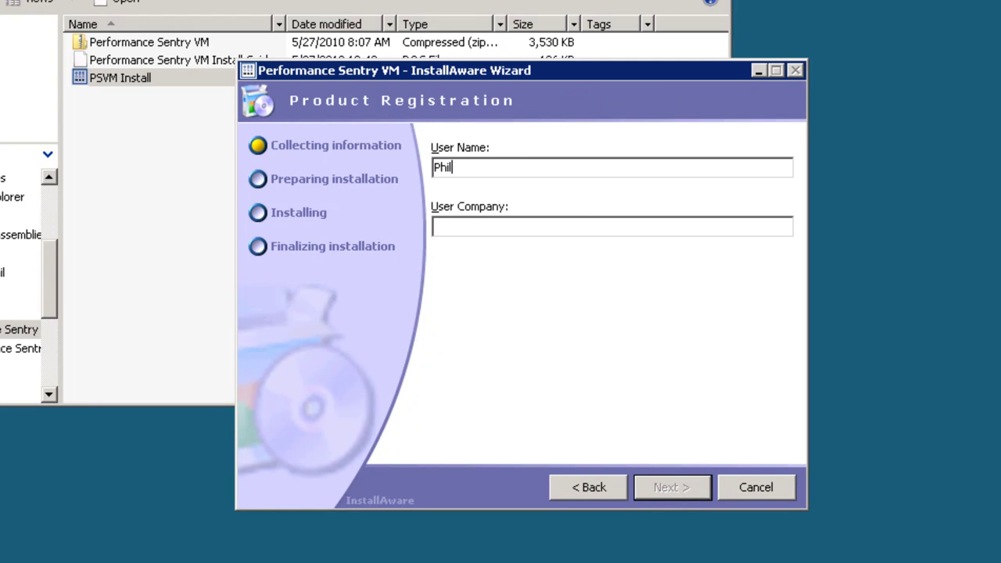
key("Tab")
type("De")
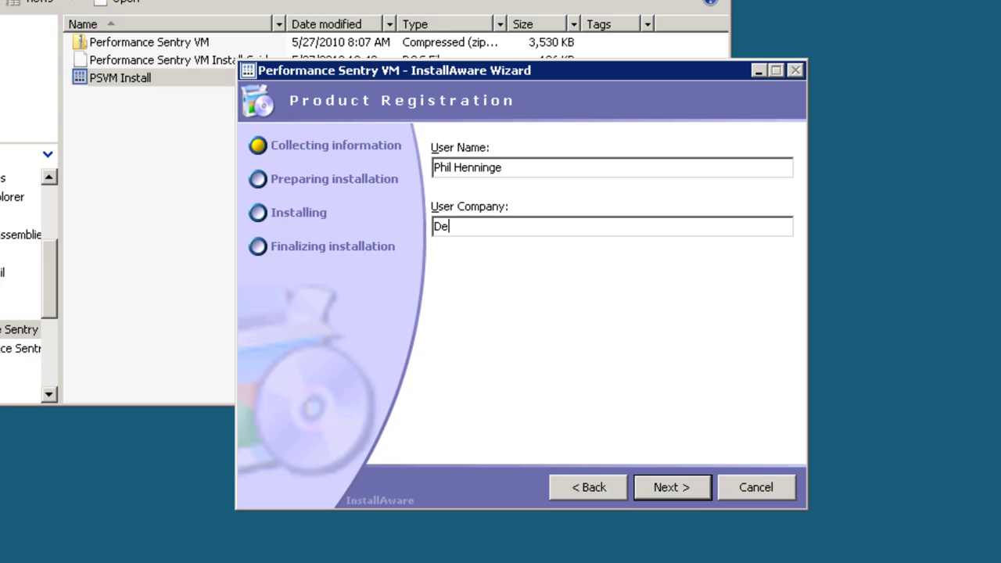
type("mand Technology So")
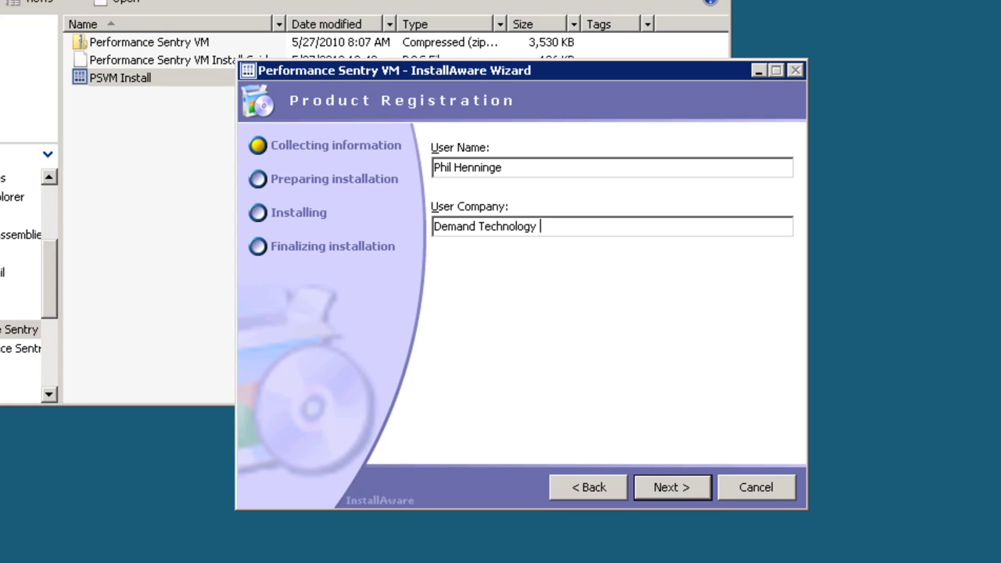
type("ftware")
left_click(665, 486)
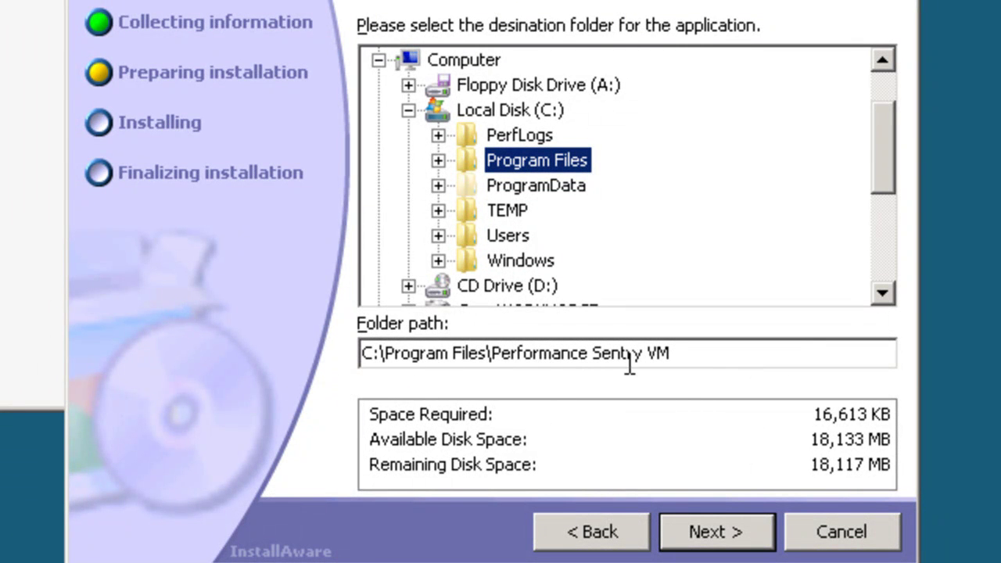
Step: Keep the default Program Files folder and enter ESX server 192.168.74.128 with user root
left_click(730, 531)
left_click(673, 156)
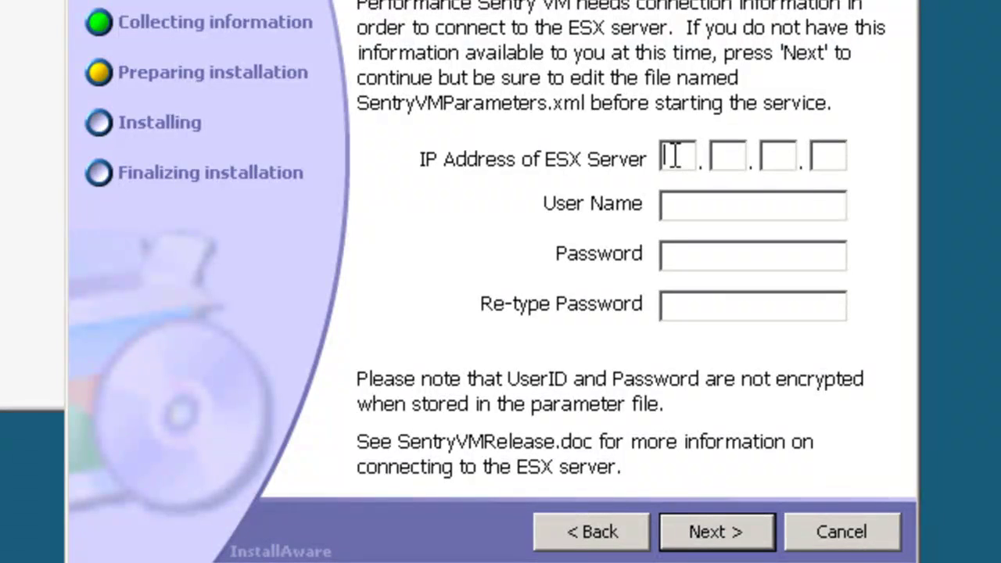
type("192.168.74.")
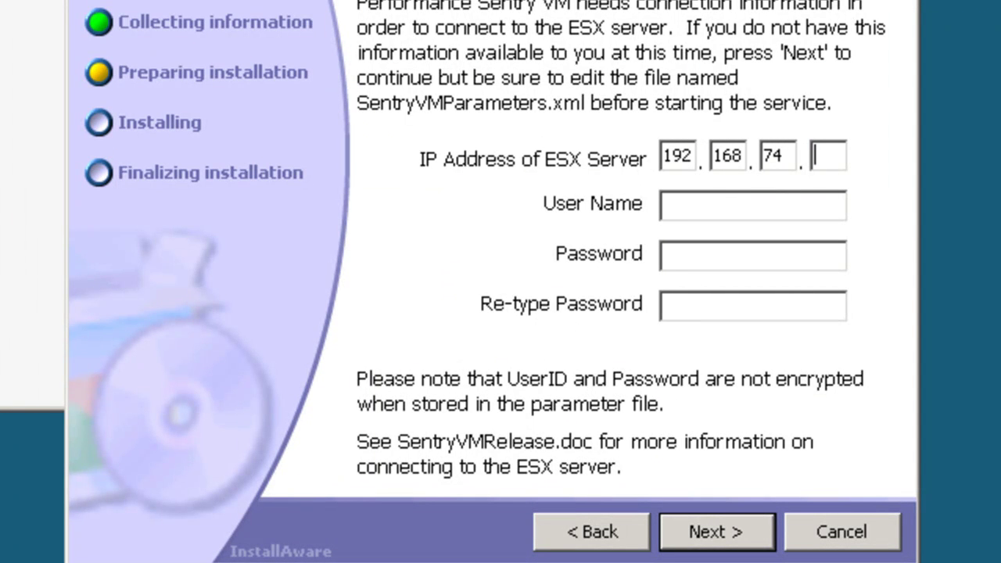
type("128")
key("Tab")
type("root")
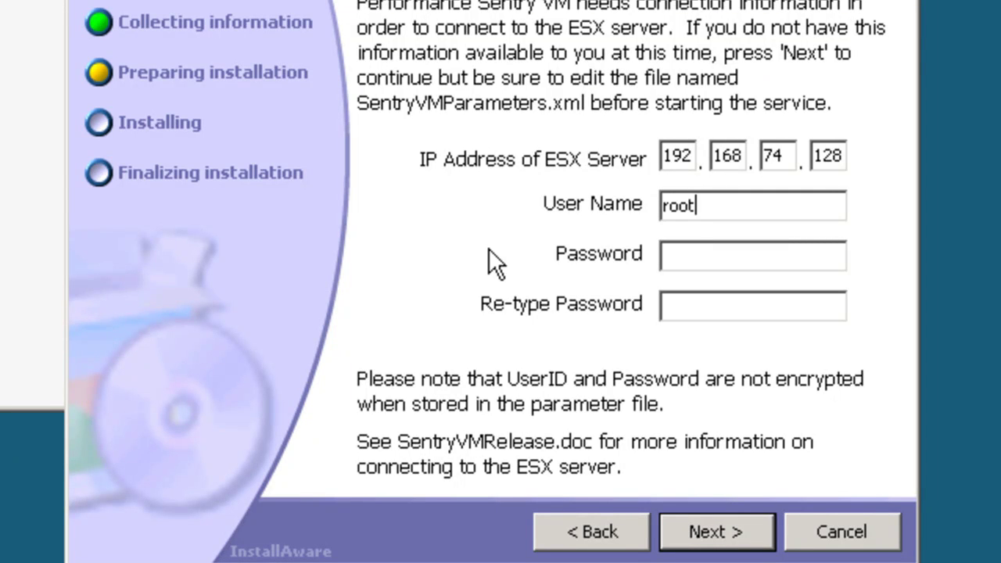
Step: Accept the ESX connection settings and run the Performance Sentry VM installation
left_click(717, 527)
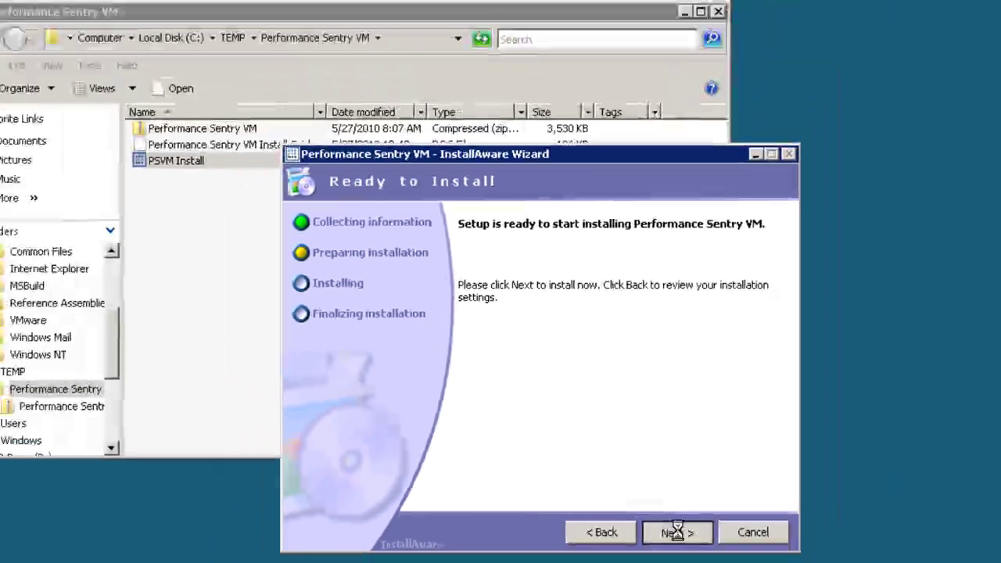
left_click(717, 530)
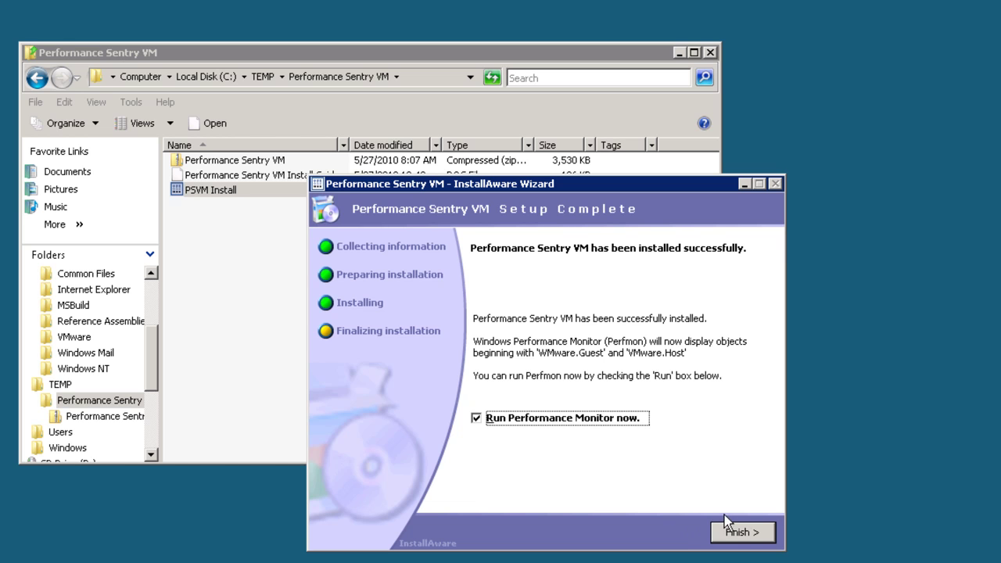
Step: Finish setup, show the Performance Monitor graph, and open Add Counters
left_click(741, 533)
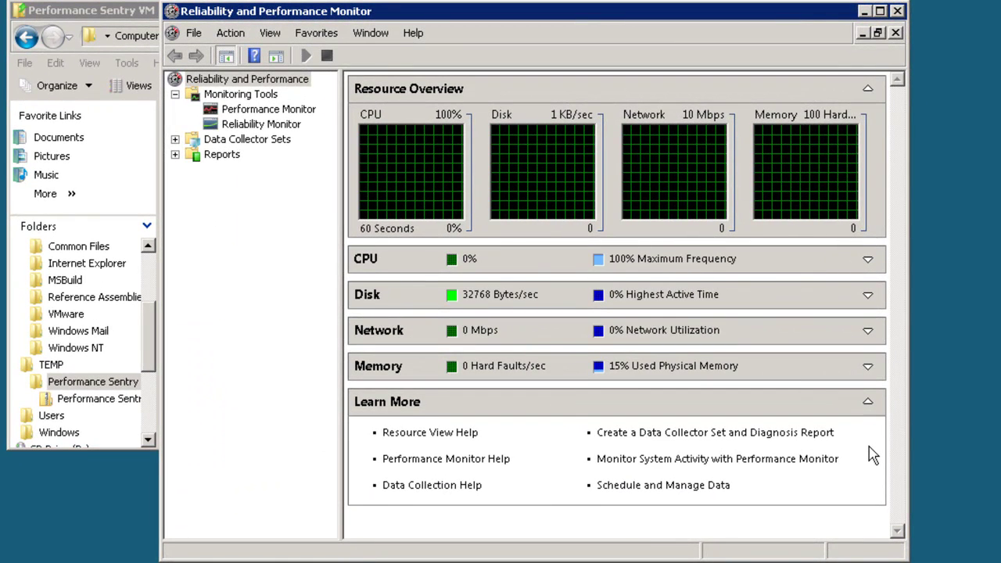
left_click(290, 113)
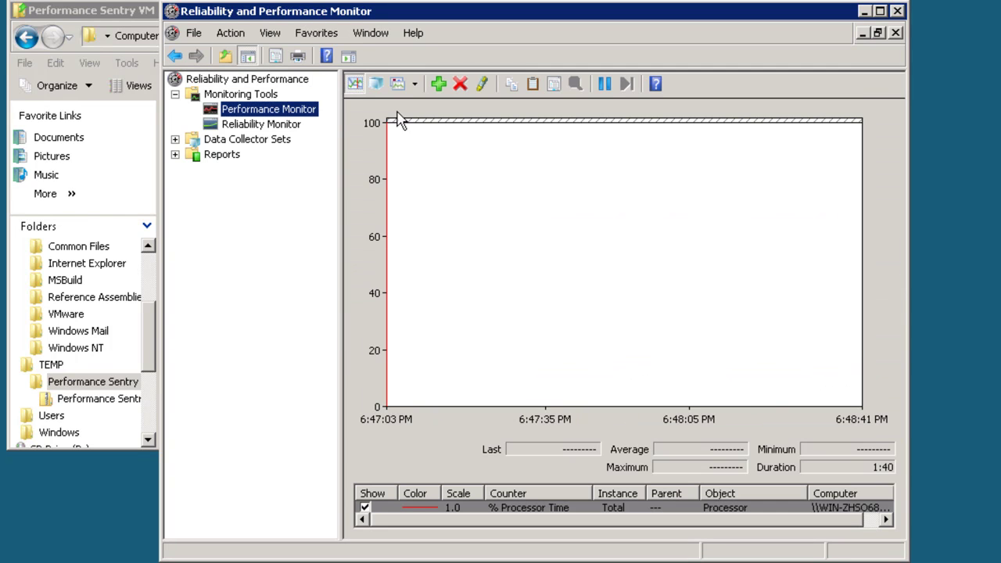
left_click(438, 84)
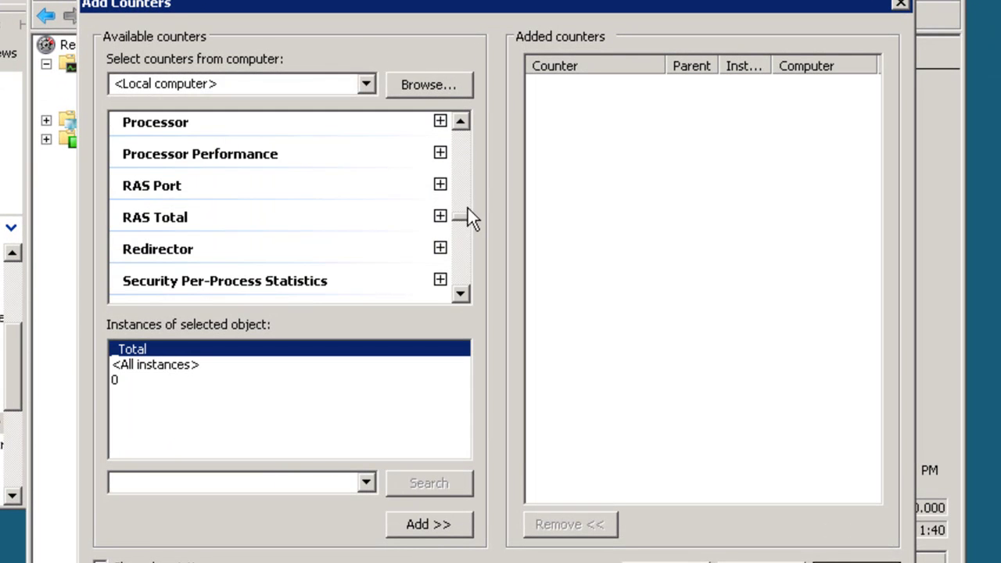
Step: Add the VMware.Guest.Aggregate CPU Usage (Percentage) counter
left_click_drag(460, 217, 465, 254)
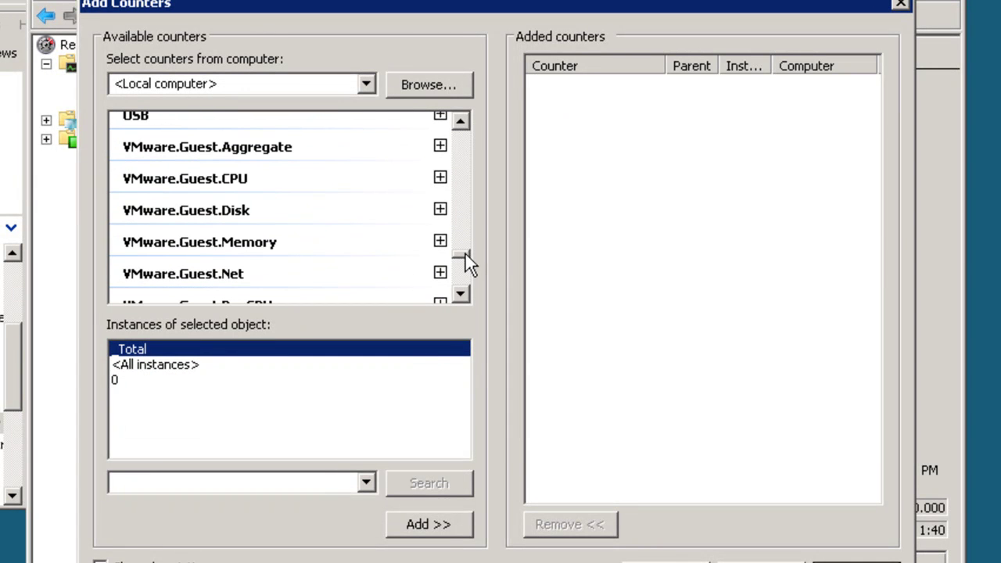
left_click(227, 150)
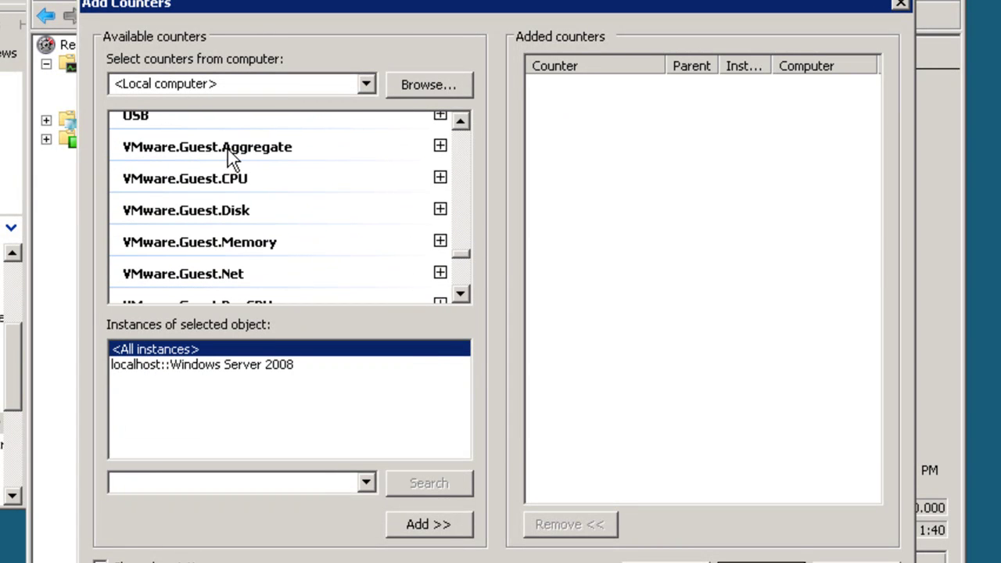
left_click(439, 146)
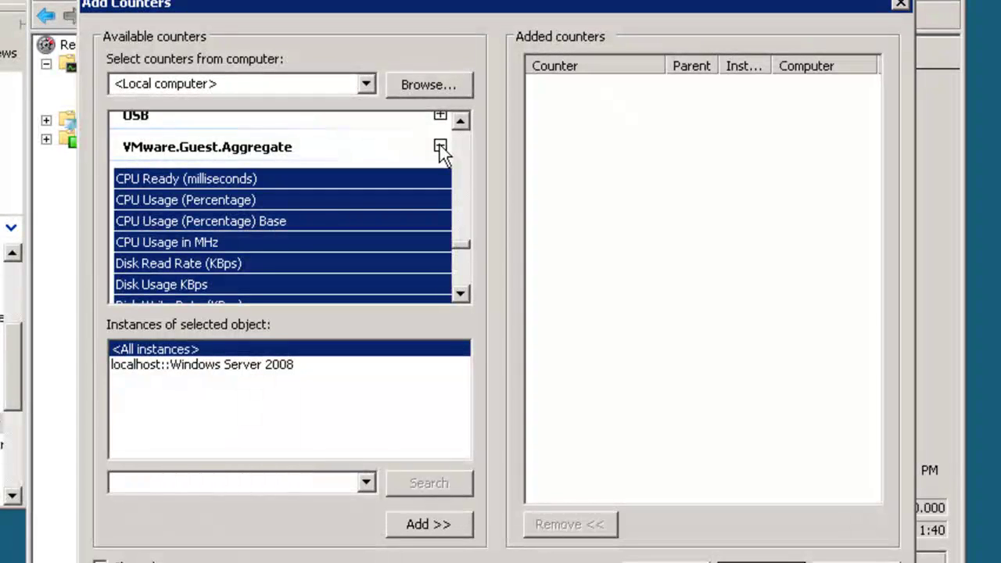
left_click(168, 199)
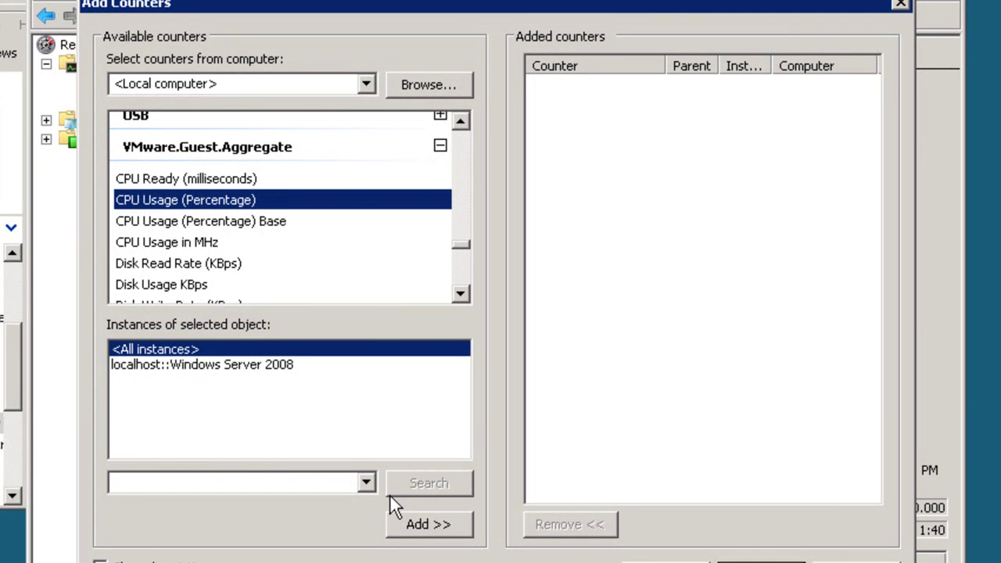
left_click(417, 525)
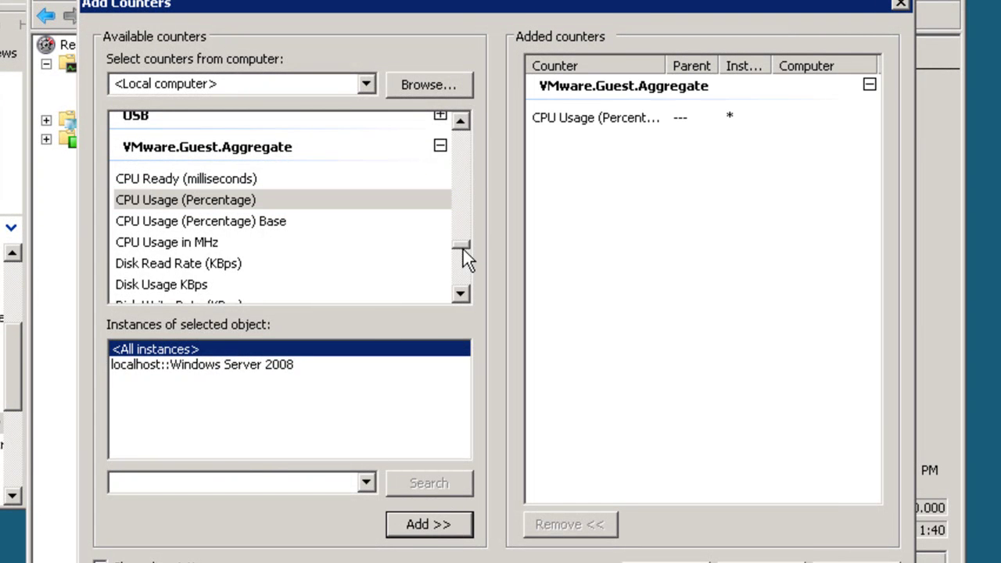
Step: Add the VMware.Host.Aggregate CPU Usage (Percentage) counter
scroll(461, 250, "down", 8)
scroll(459, 265, "down", 3)
left_click(276, 211)
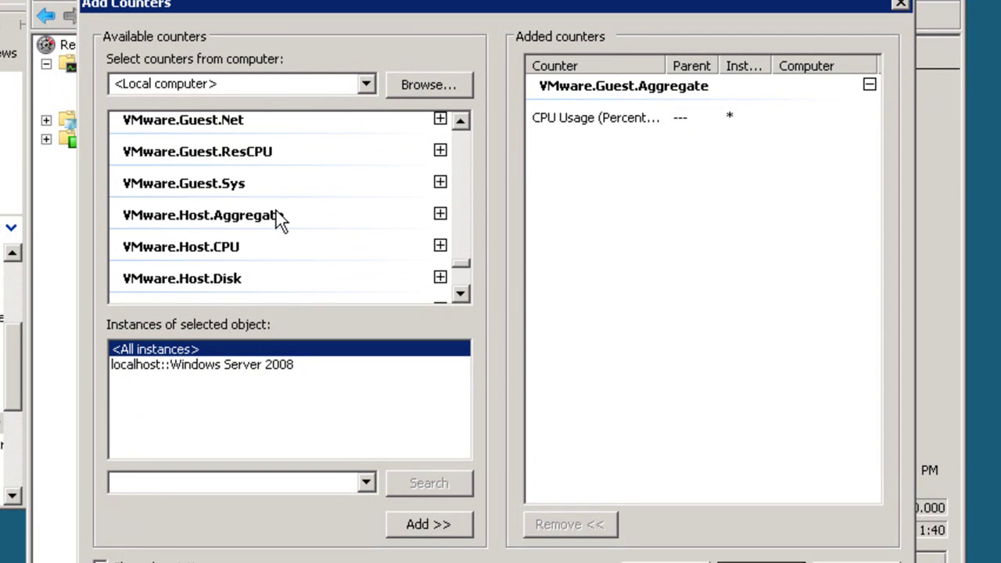
left_click(440, 214)
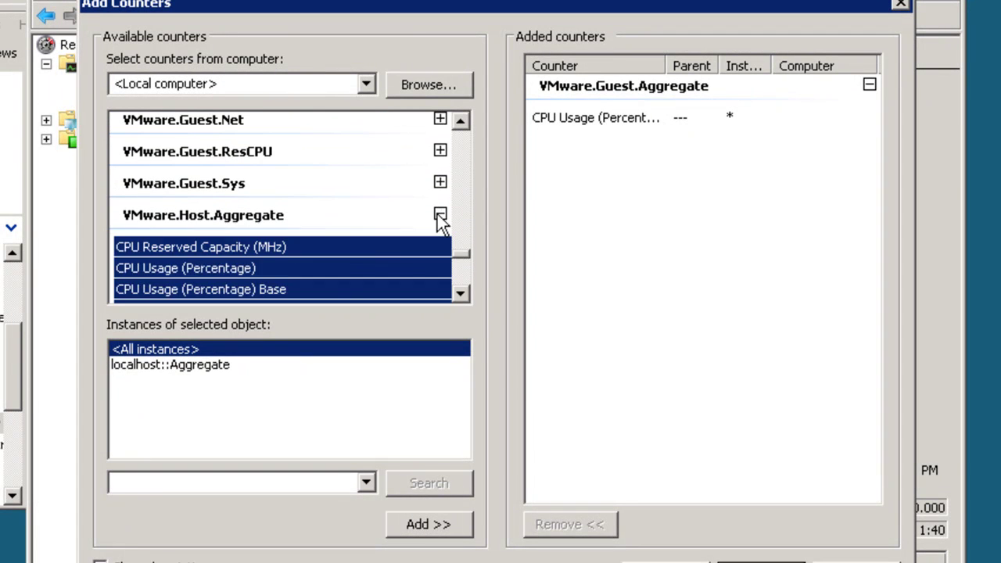
left_click(241, 269)
left_click(423, 521)
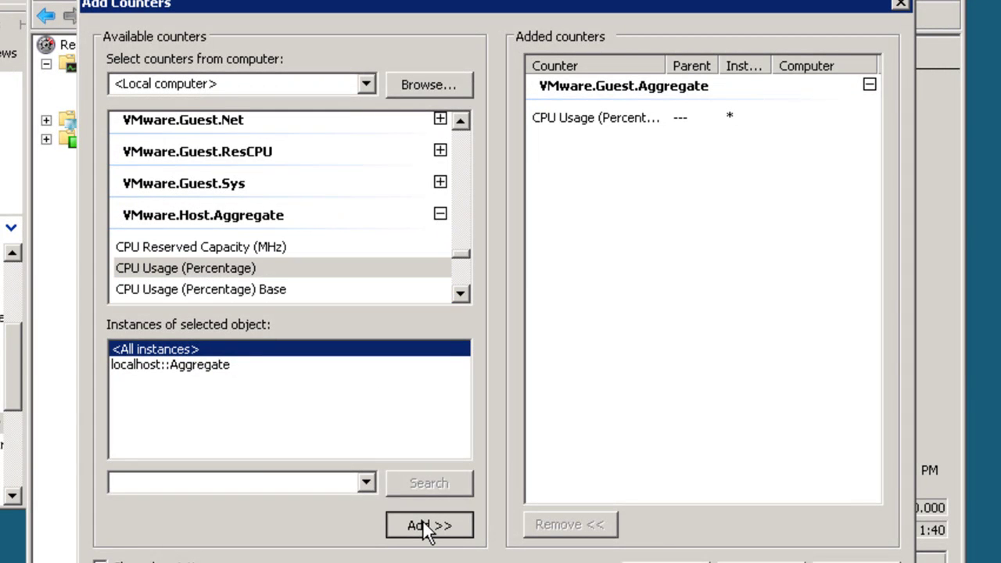
Step: Add VMware.Host.CPU's CPU Usage (Percentage) counter and apply all counters to the graph
left_click_drag(461, 293, 461, 293)
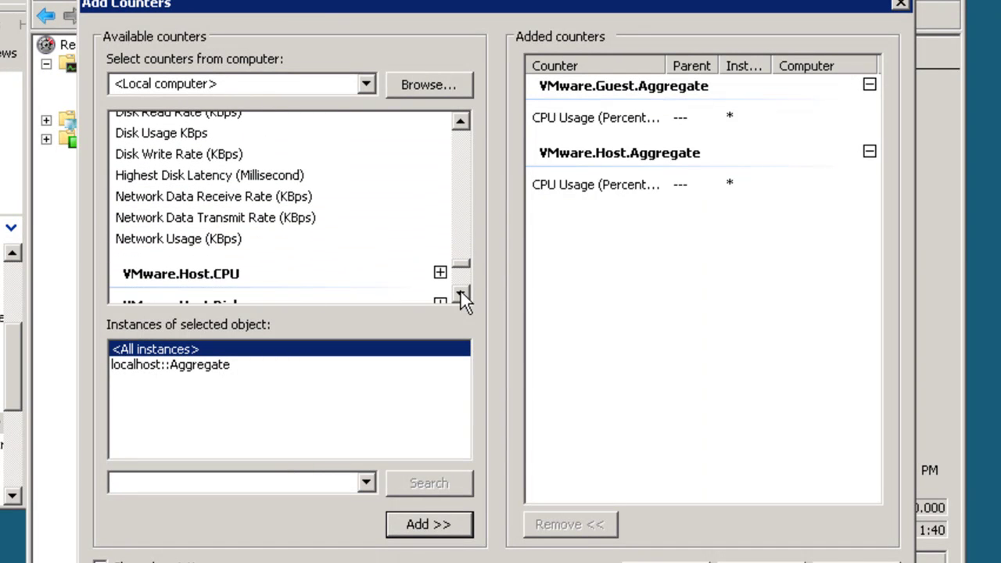
left_click(461, 295)
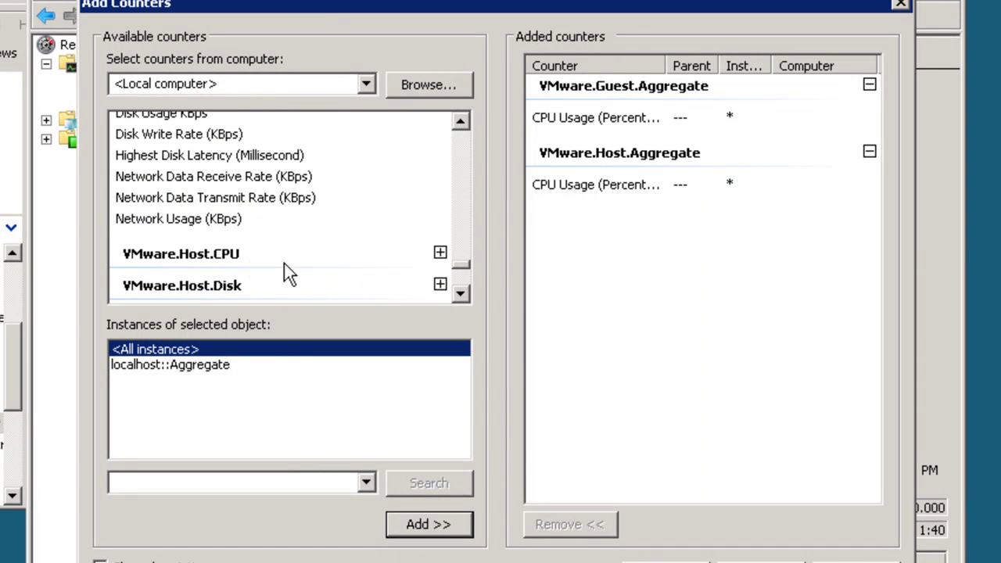
left_click(223, 263)
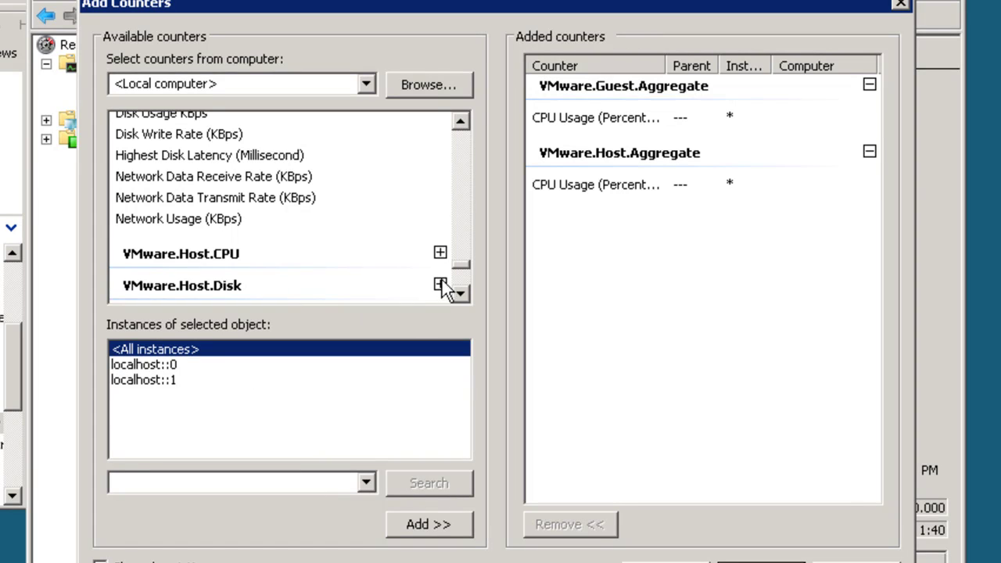
left_click(440, 253)
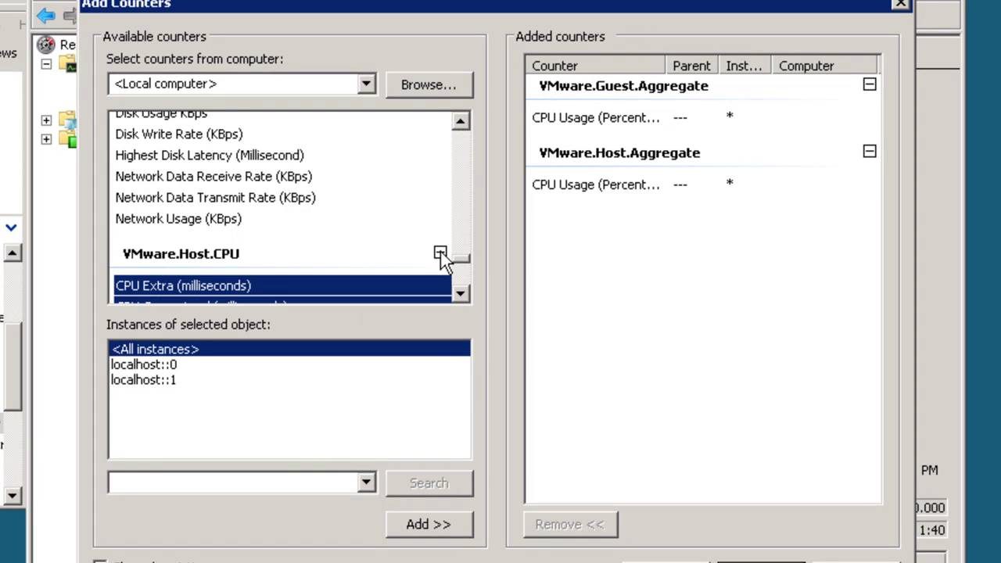
left_click(461, 294)
left_click(460, 293)
left_click(462, 294)
left_click(461, 294)
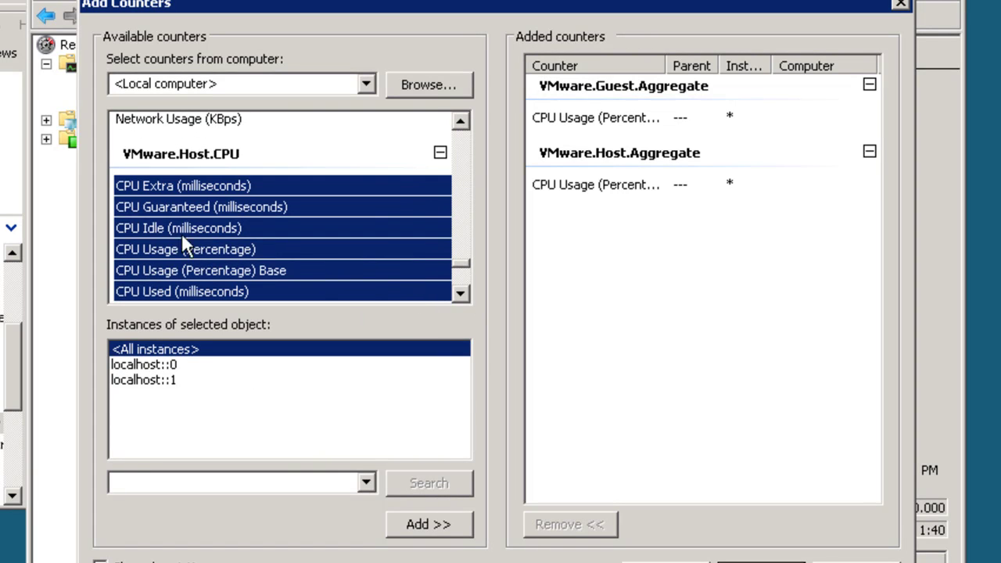
left_click(156, 249)
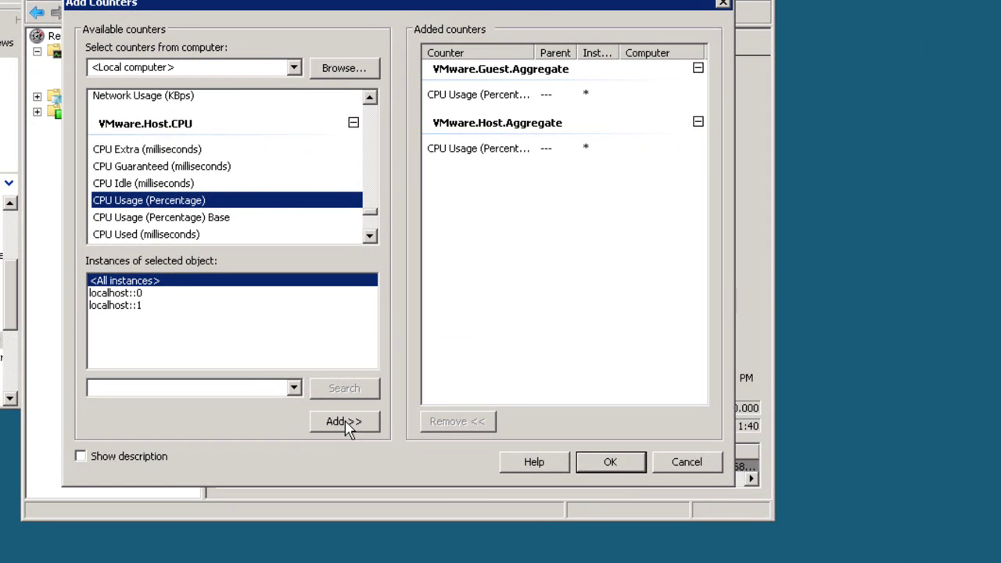
left_click(413, 505)
left_click(611, 461)
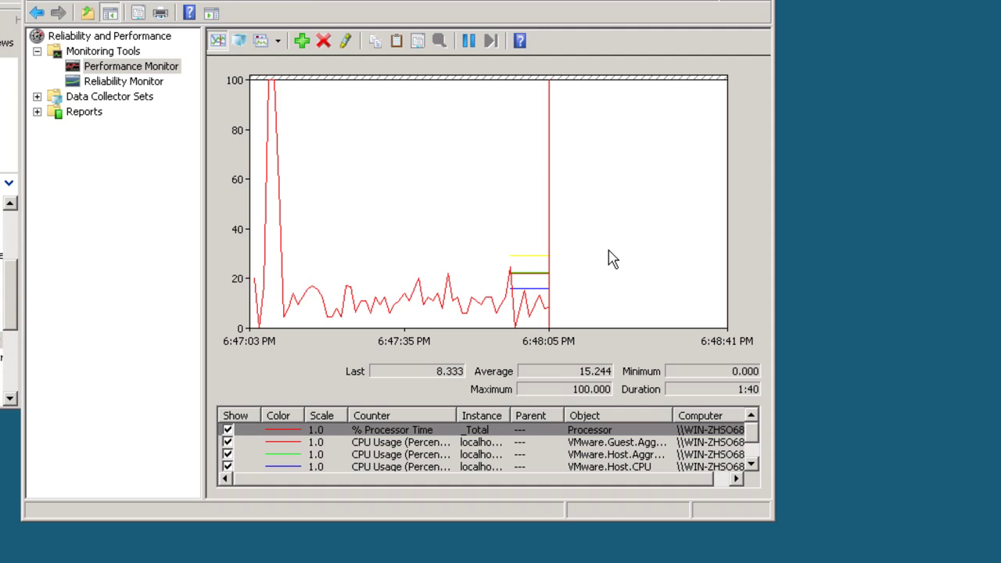
Step: Switch the graph type to Report, then minimize the remote session to the local desktop
left_click(277, 41)
left_click(286, 94)
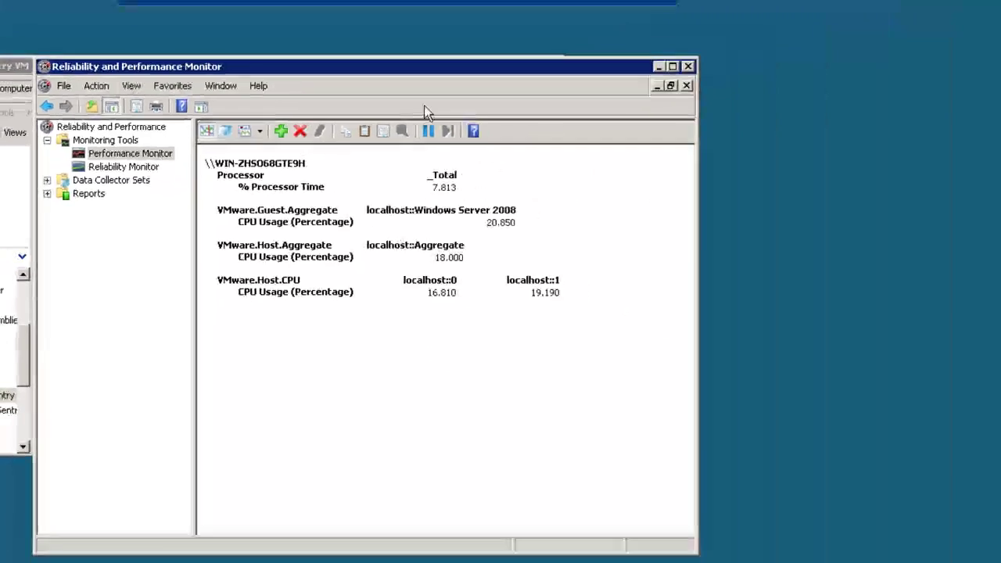
left_click(590, 10)
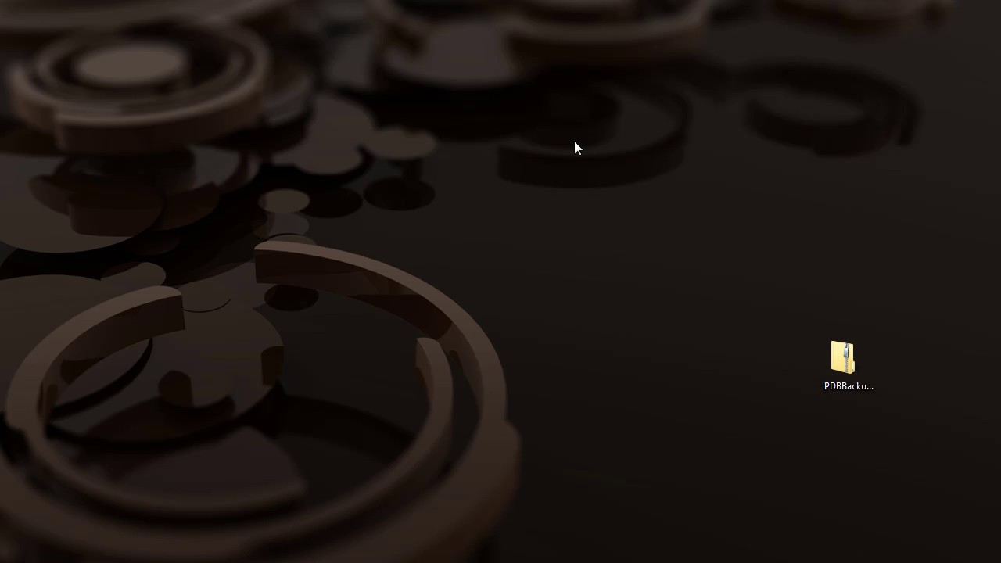